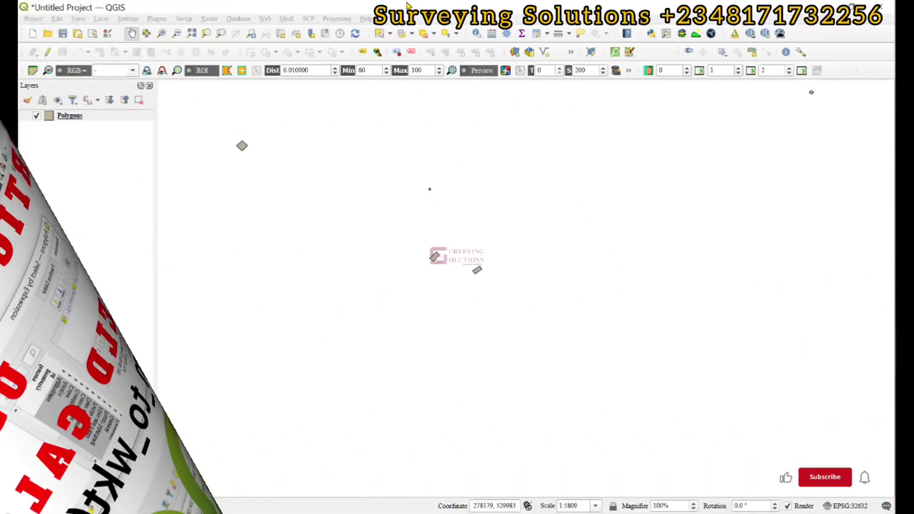
Open the Polygons layer's attribute table listing stations A–F with their Area values
left_click(70, 116)
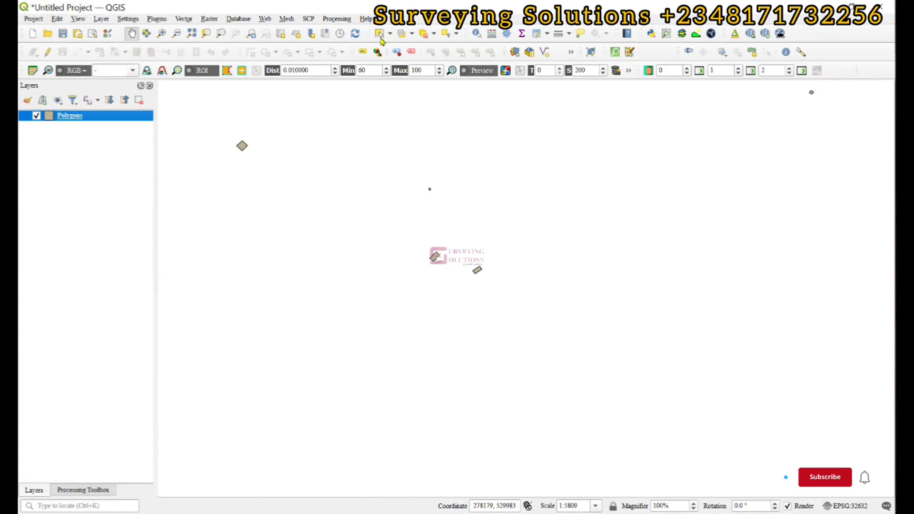
right_click(86, 117)
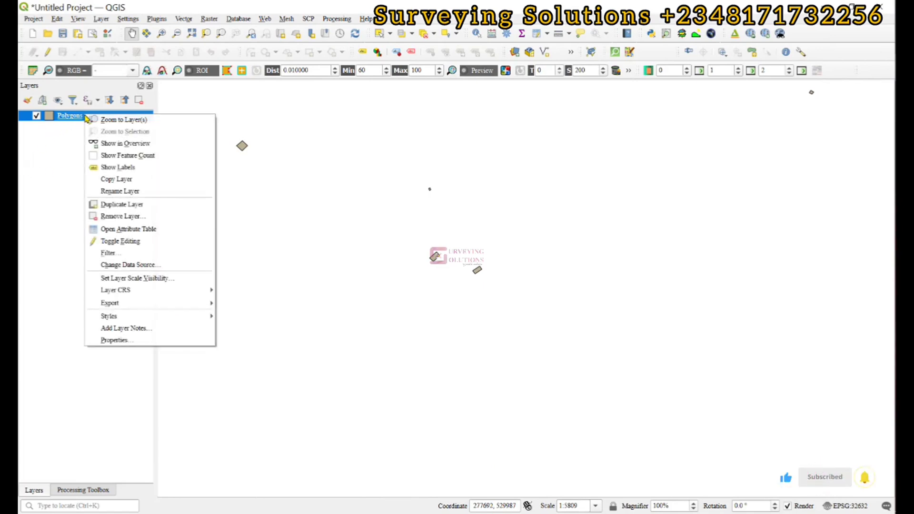
left_click(131, 229)
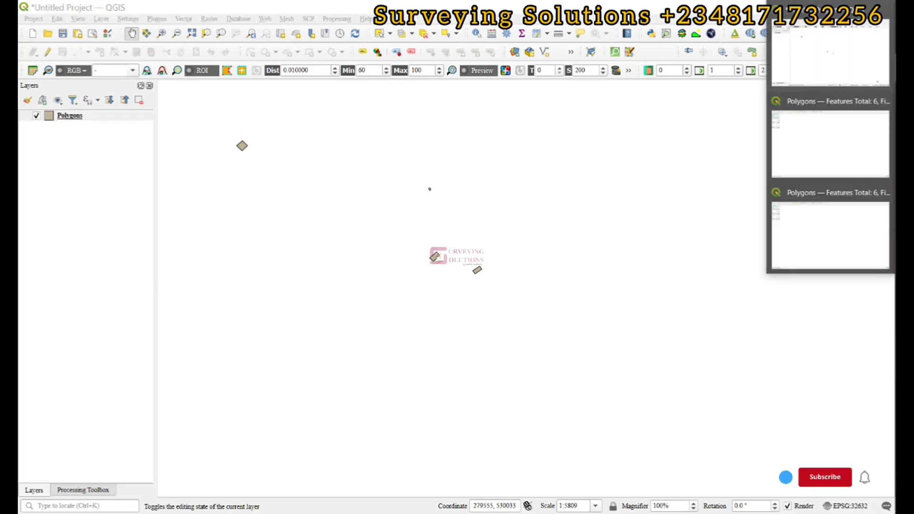
left_click(830, 127)
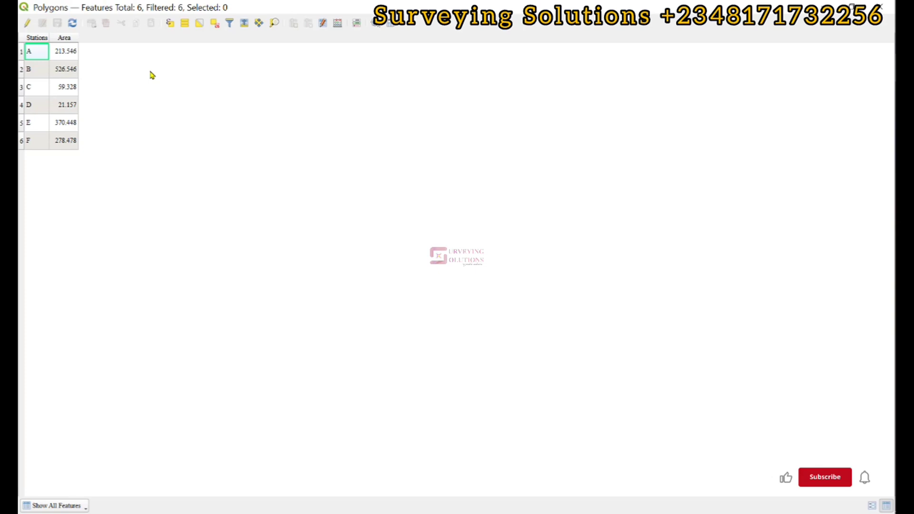
left_click(880, 4)
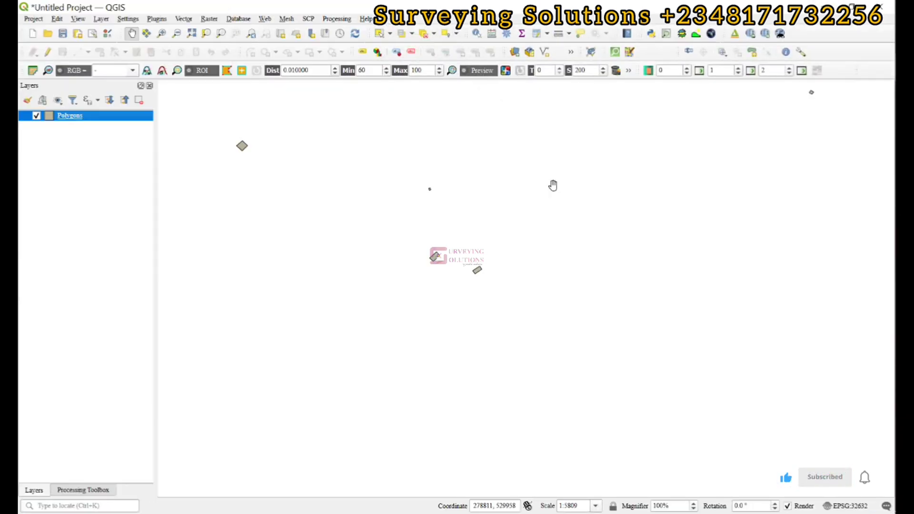
scroll(251, 153, "up", 4)
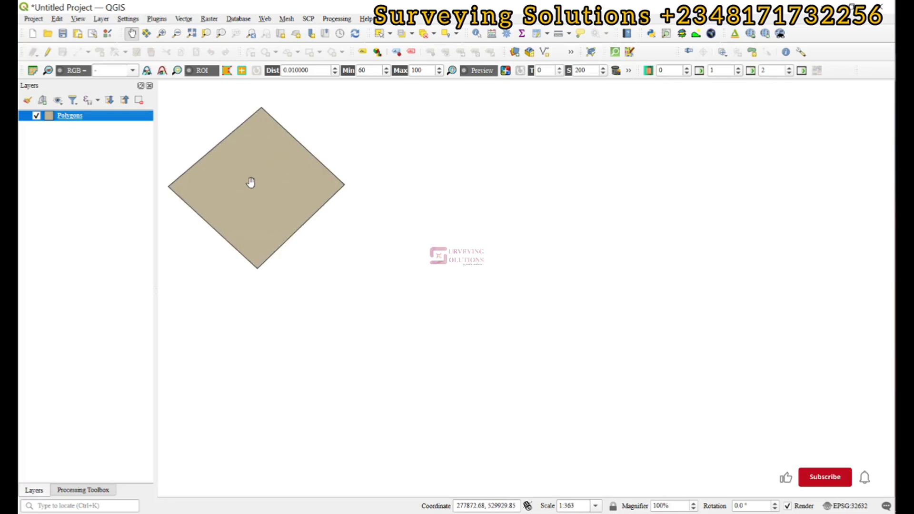
left_click_drag(251, 184, 399, 217)
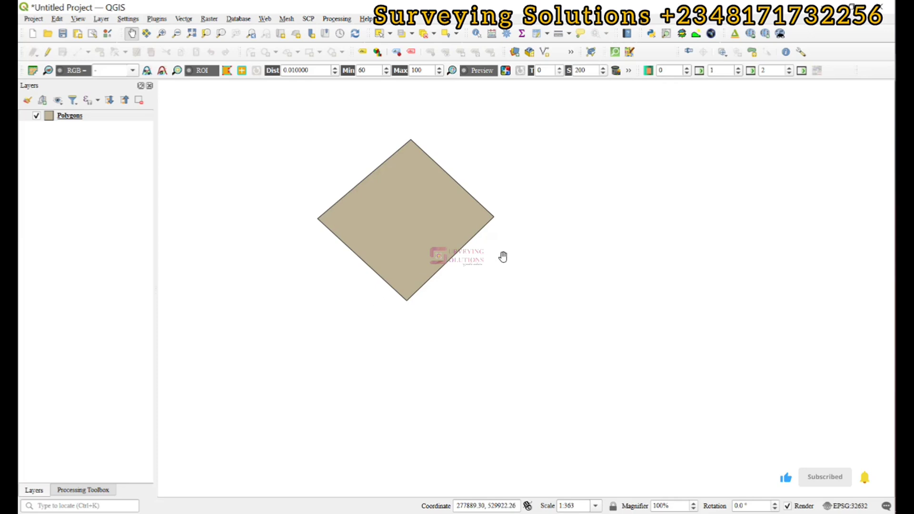
scroll(503, 257, "down", 2)
left_click_drag(659, 314, 380, 256)
scroll(419, 220, "down", 3)
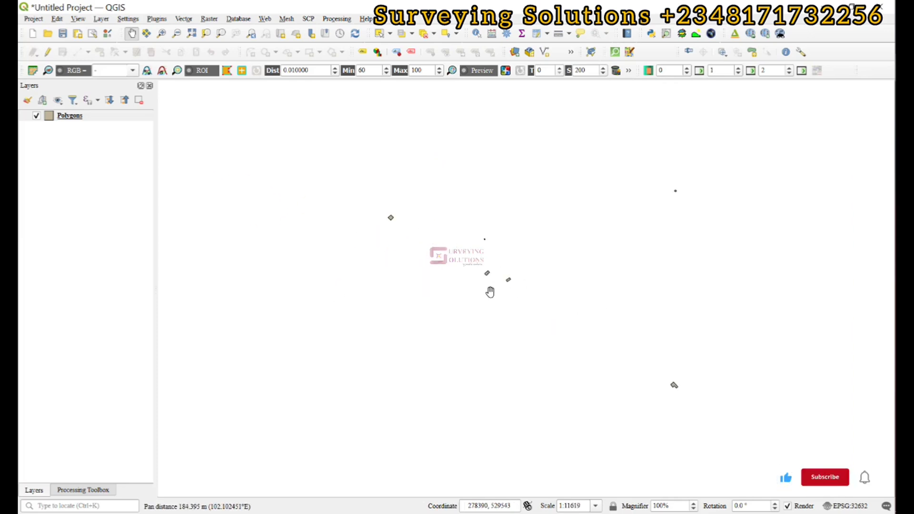
scroll(490, 292, "up", 4)
left_click_drag(714, 204, 619, 322)
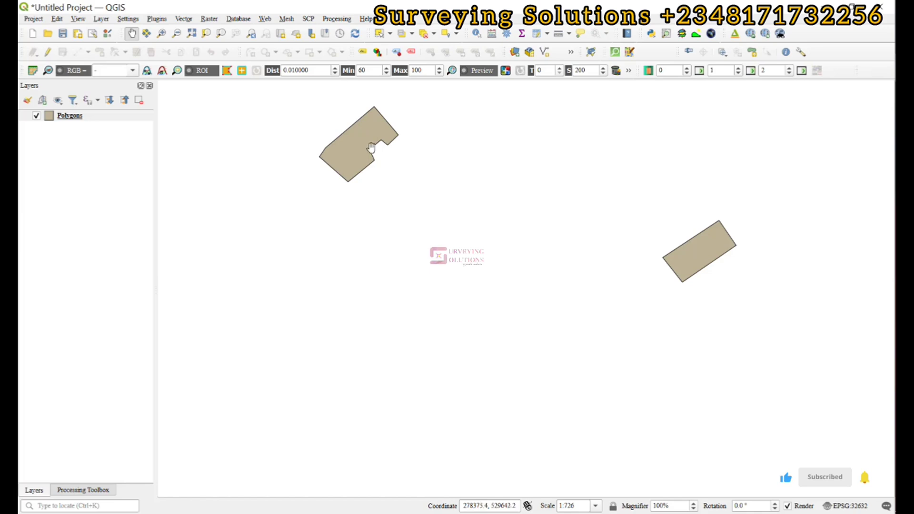
left_click_drag(329, 158, 327, 242)
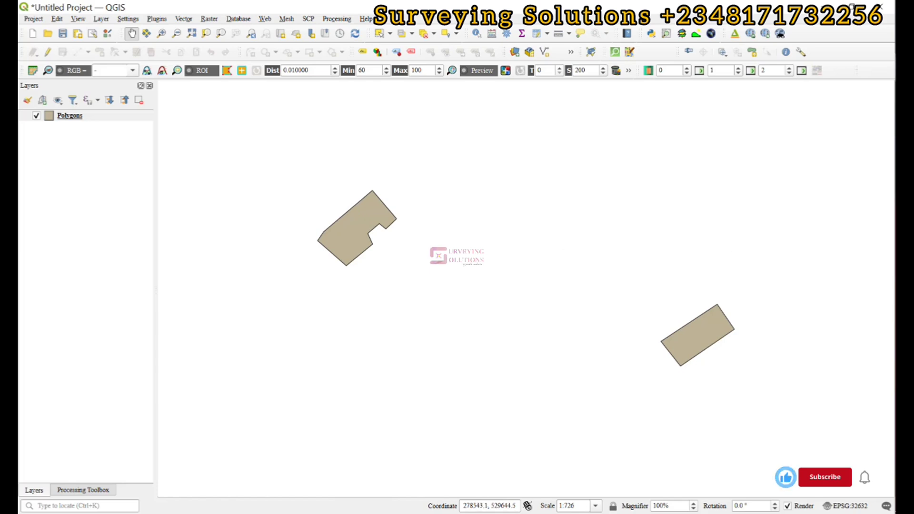
Open the Field Calculator on the Polygons table and name the new output field COORDs
left_click(808, 142)
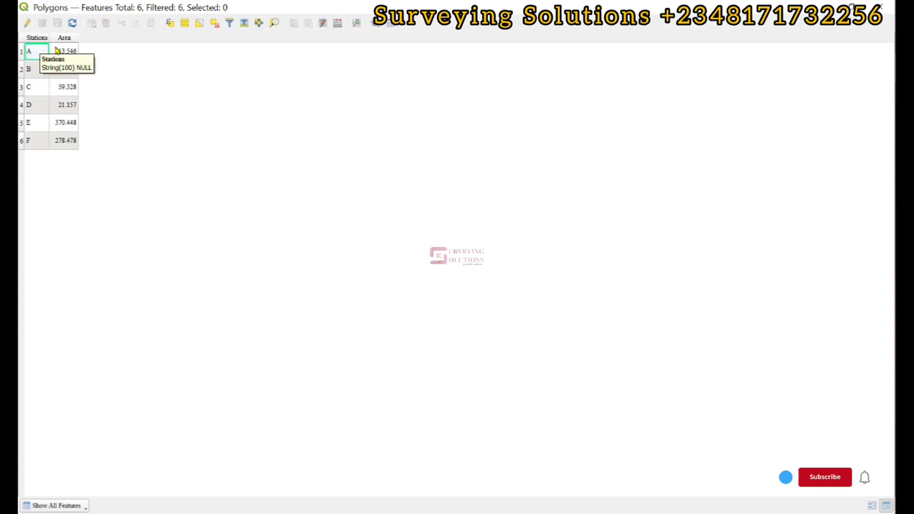
left_click(337, 26)
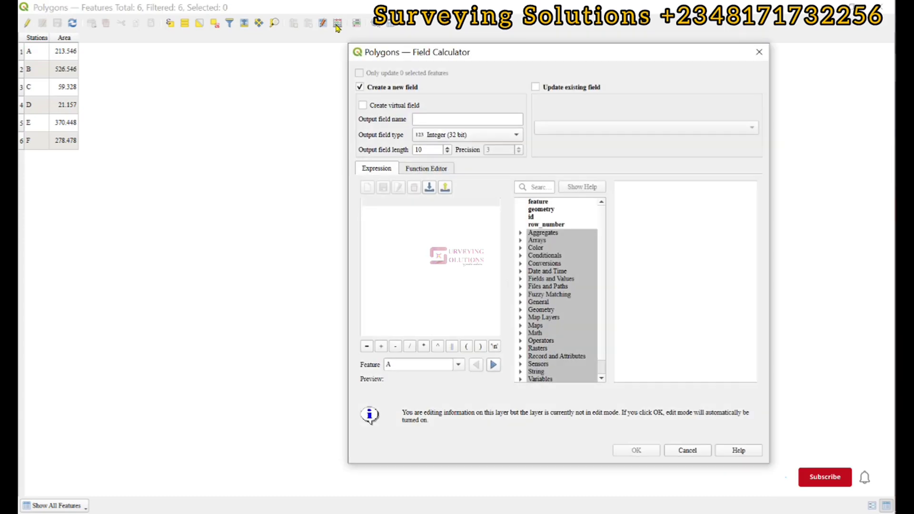
left_click(433, 119)
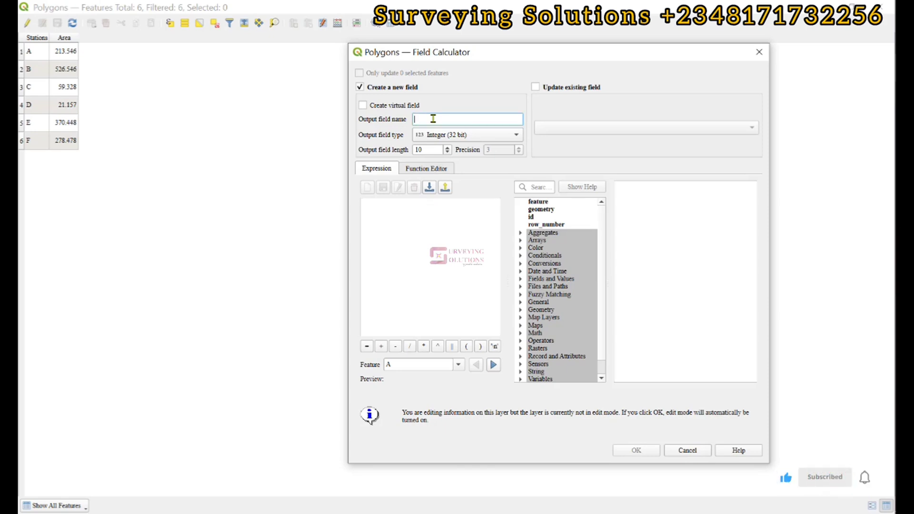
type("COORDs")
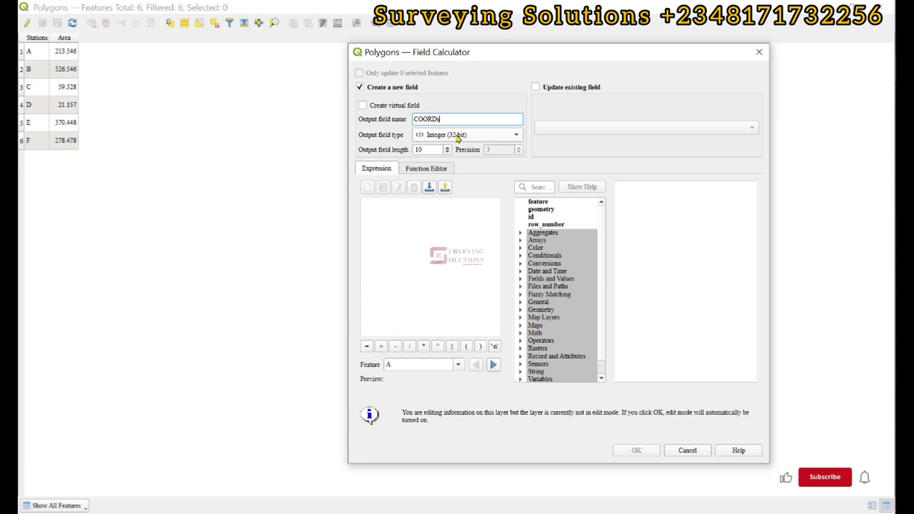
left_click(457, 135)
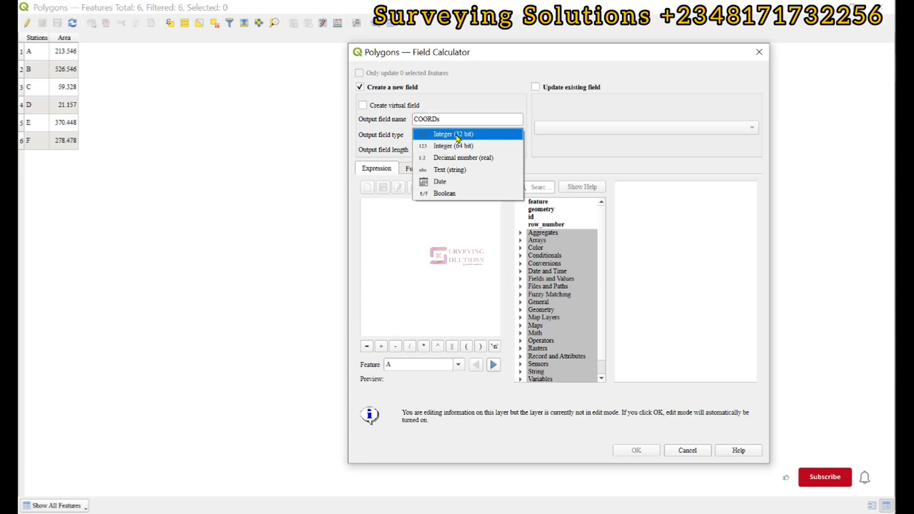
Make COORDs a Text (string) field and replace its default length of 10
left_click(471, 173)
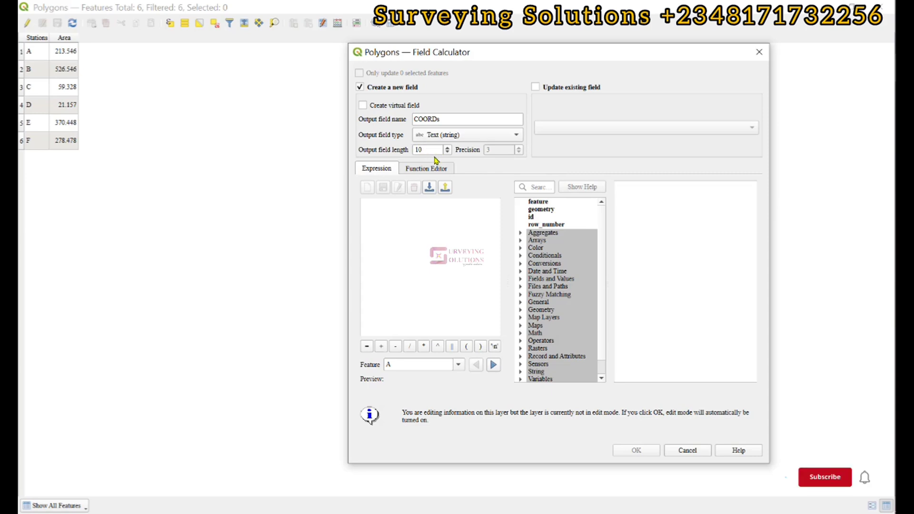
left_click_drag(426, 150, 402, 151)
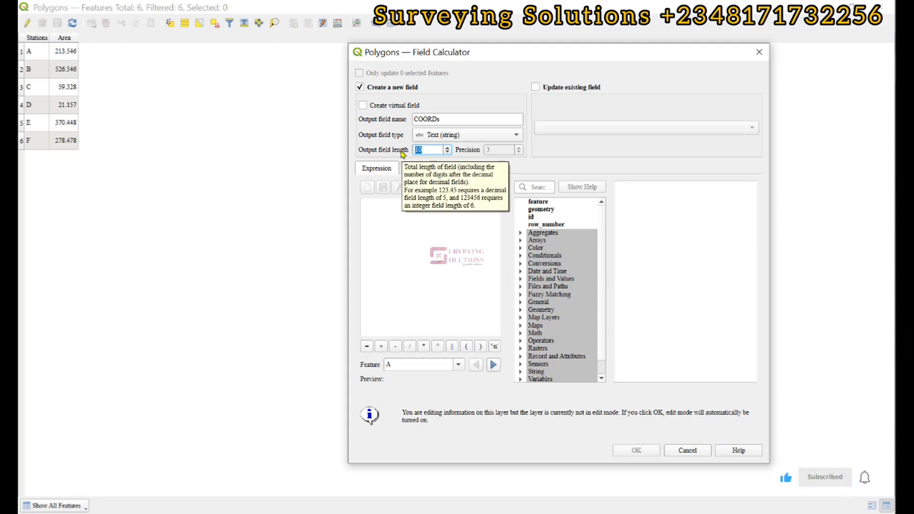
type("00")
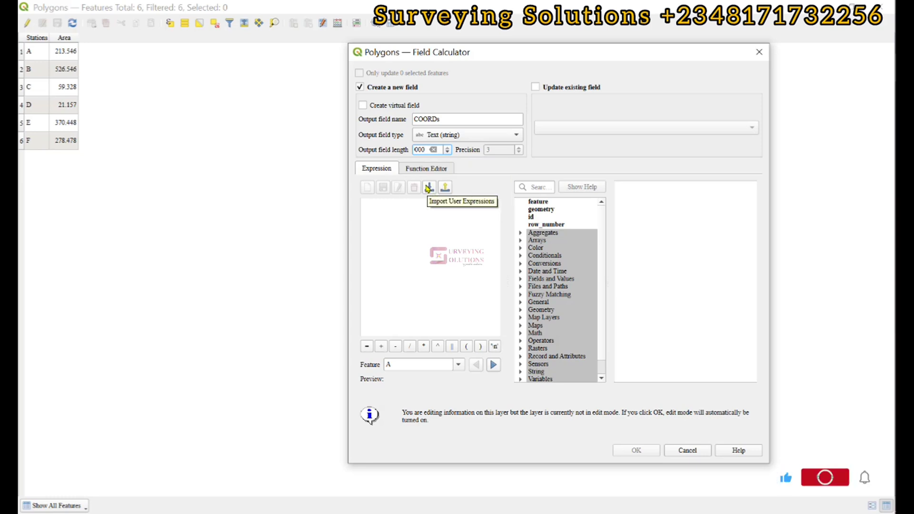
Set the field length to 500 and begin the expression geom_to_wkt($geometry
left_click(381, 216)
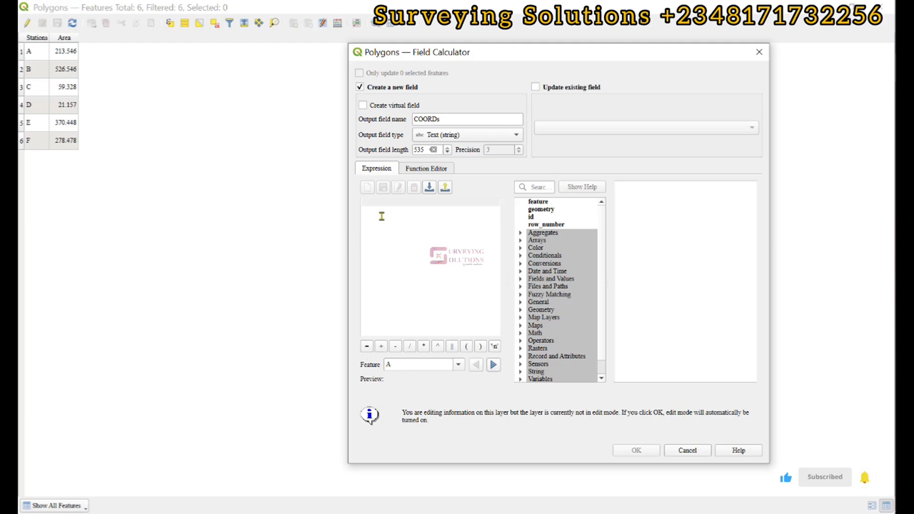
left_click(432, 150)
type("ge")
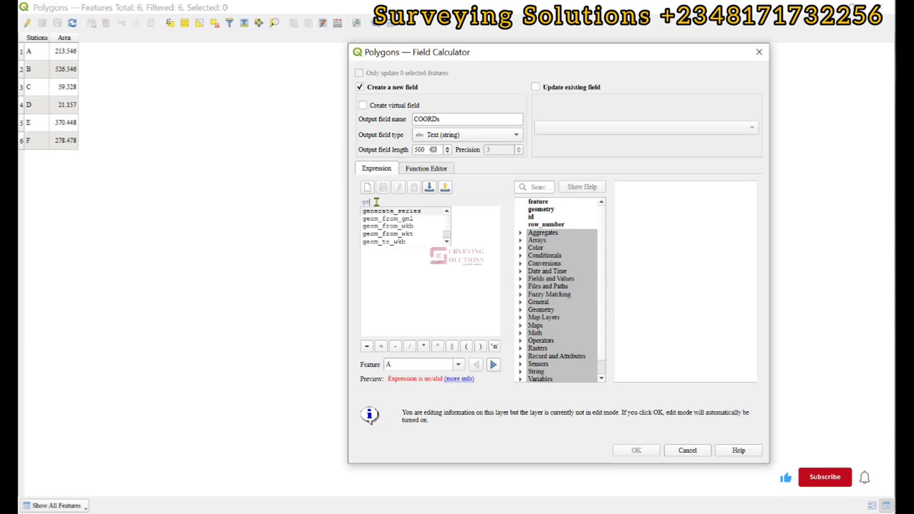
type("om_to")
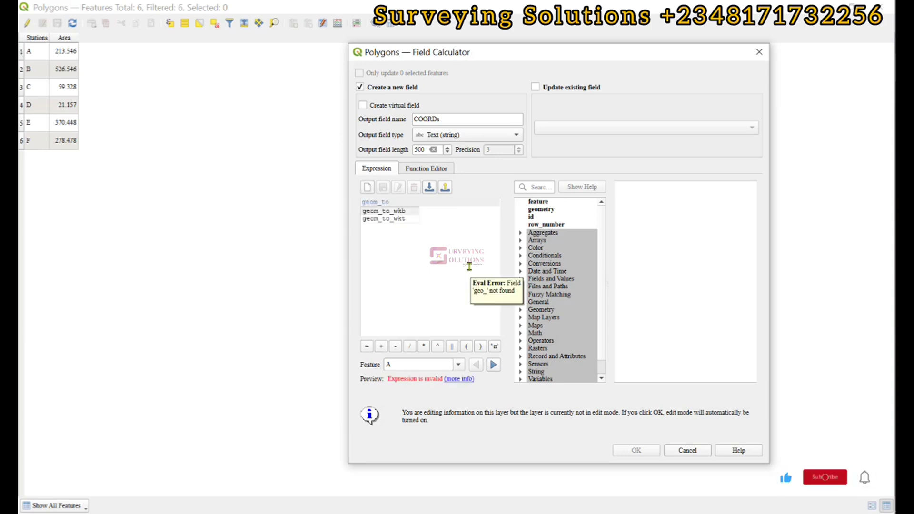
double_click(385, 220)
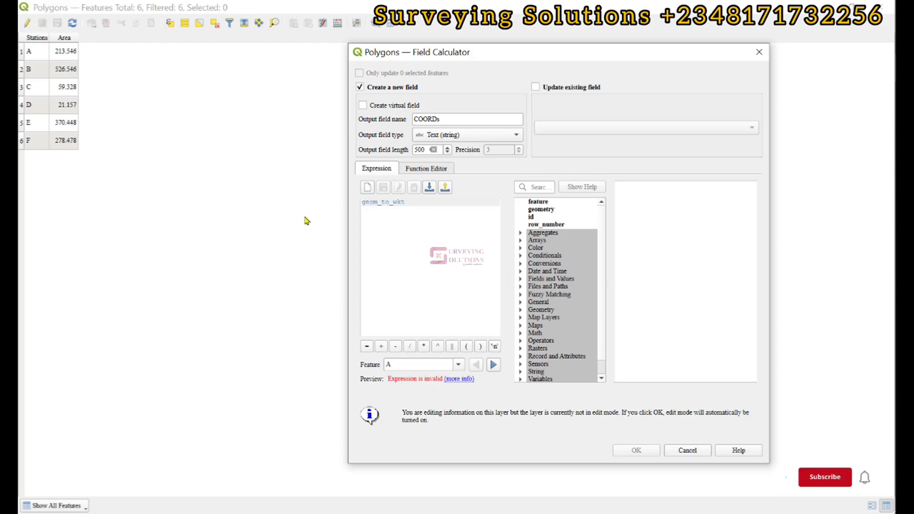
type("(")
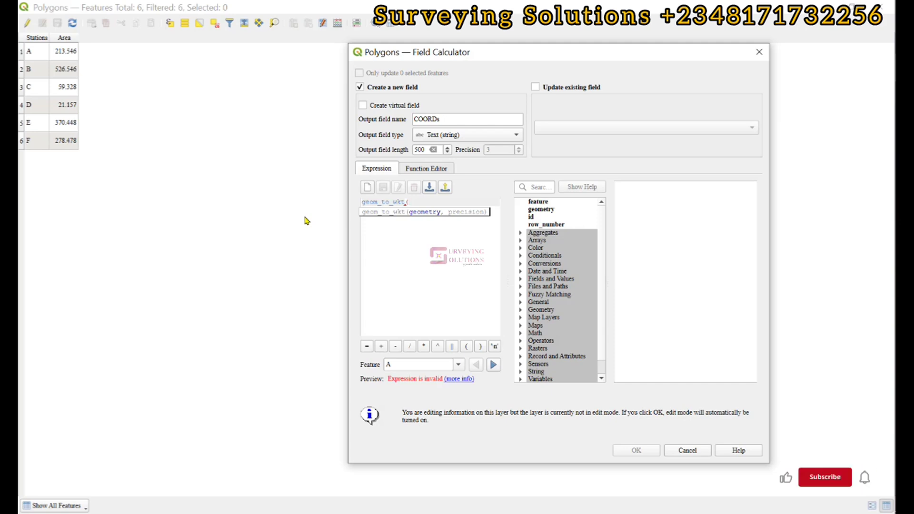
type("$geometry")
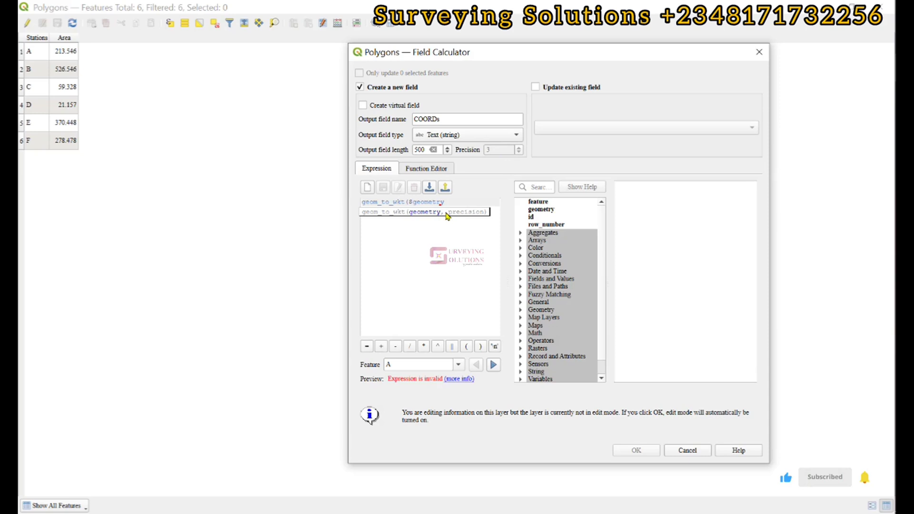
Add a precision argument of 3 so the expression reads geom_to_wkt($geometry,3)
type(",")
type("3")
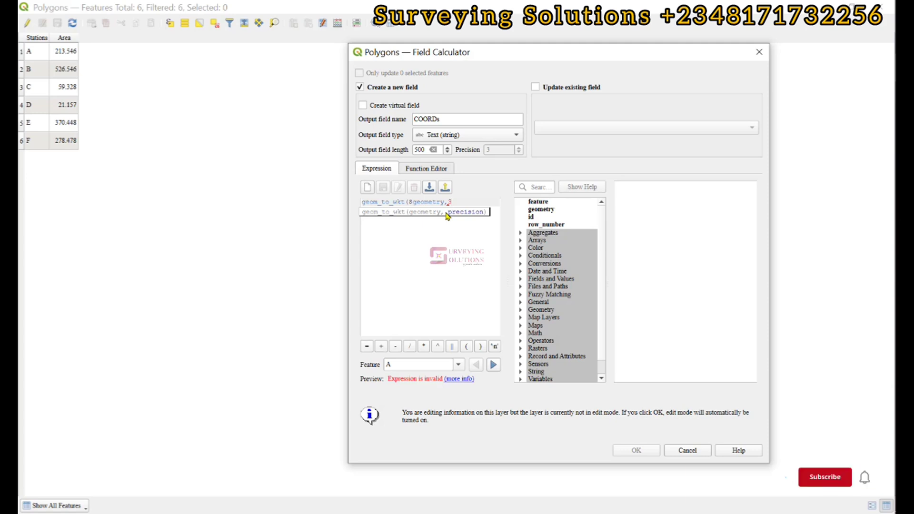
type(")")
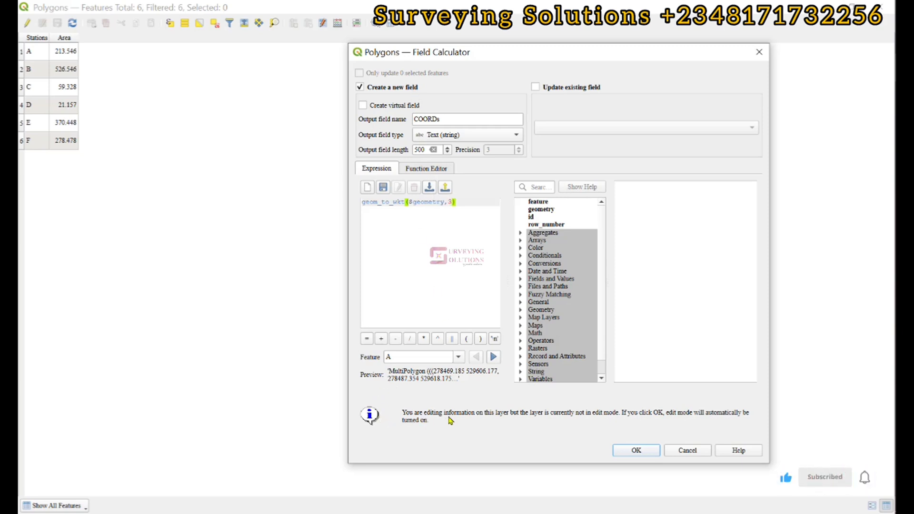
Calculate COORDs for all six records and autofit the new column to its WKT text
left_click(637, 450)
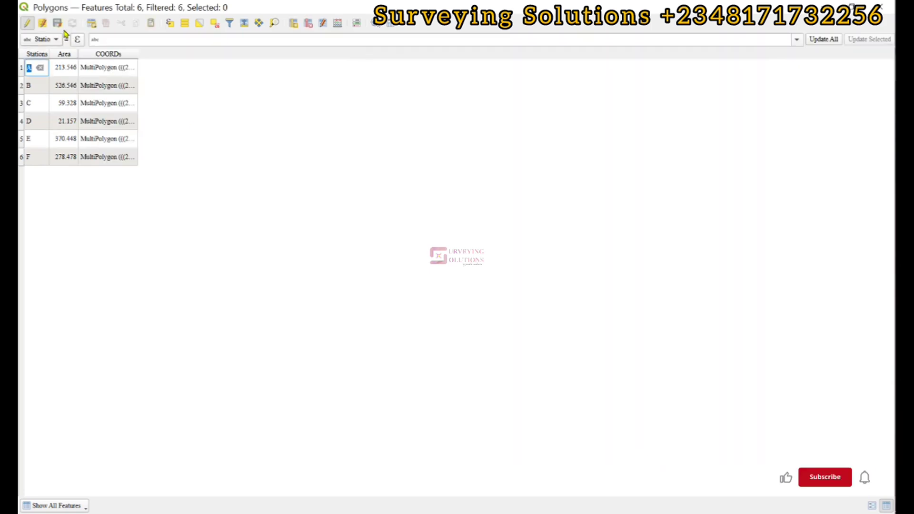
double_click(136, 53)
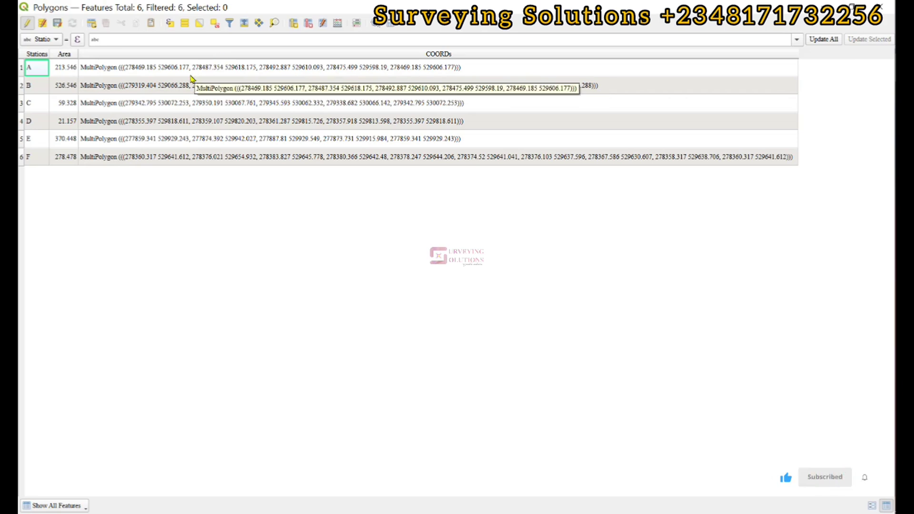
Select all six records, save the COORDs edits and toggle editing off
key("ctrl+a")
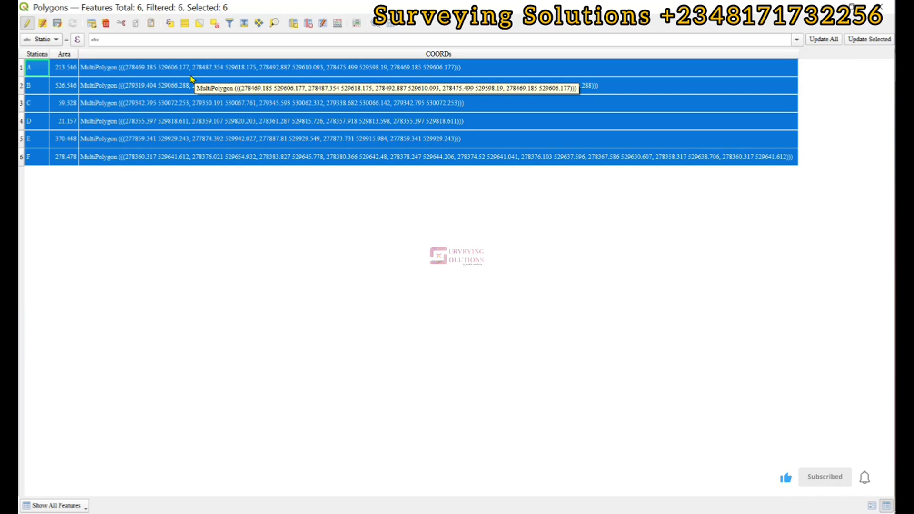
left_click(57, 24)
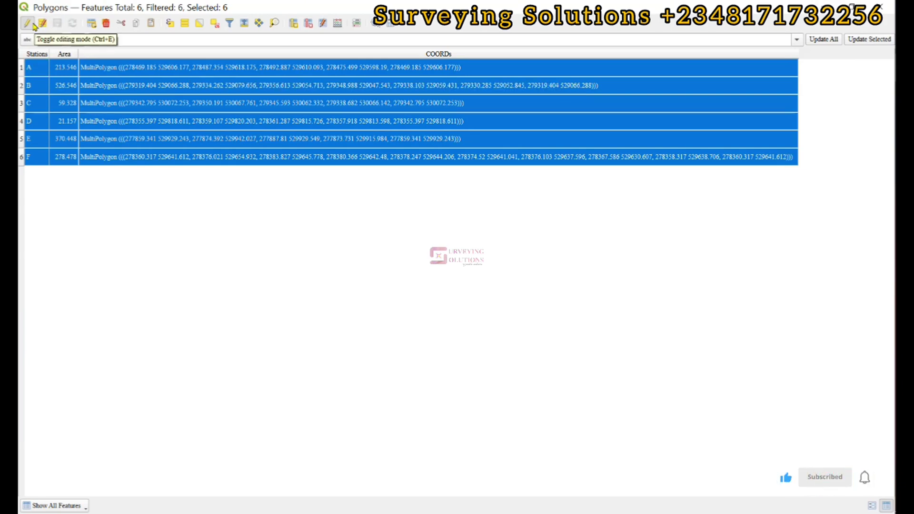
left_click(33, 24)
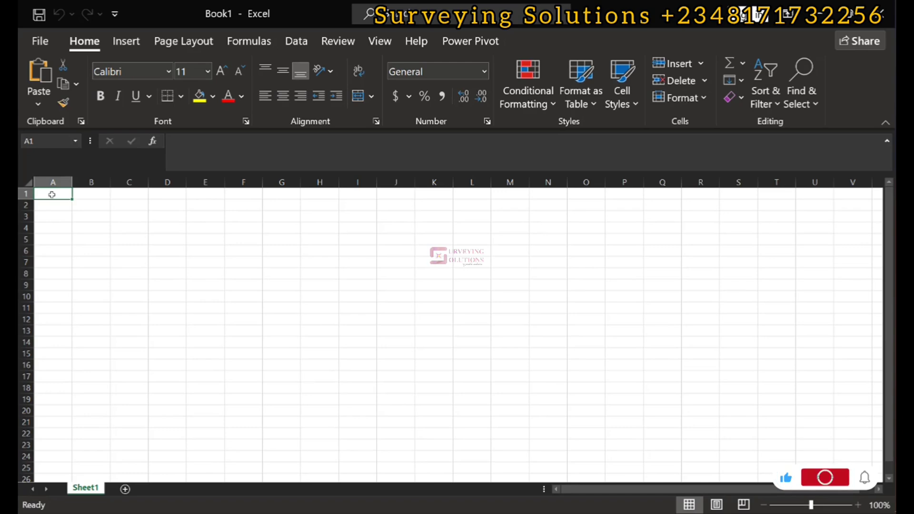
Paste the six polygon records into cell A1 matching destination formatting
right_click(51, 195)
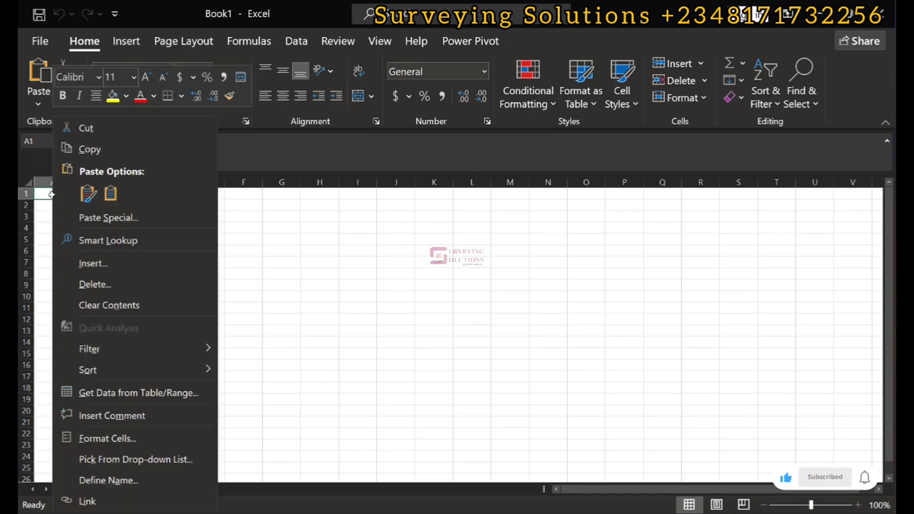
left_click(110, 193)
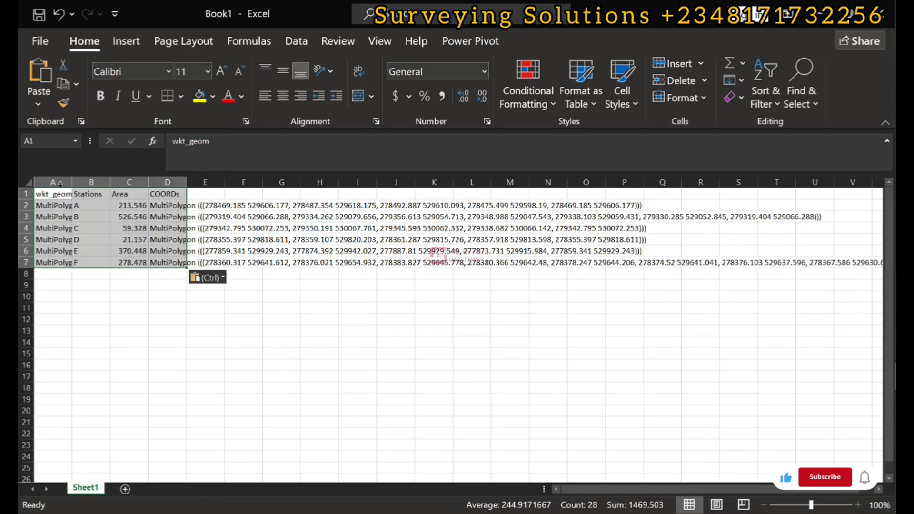
double_click(74, 181)
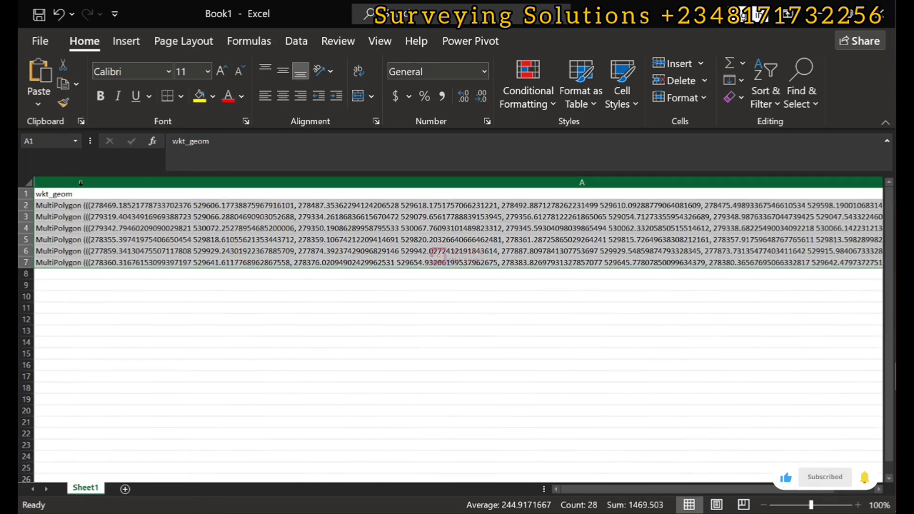
Delete the wkt_geom column and autofit COORDs to its coordinate text
left_click(82, 185)
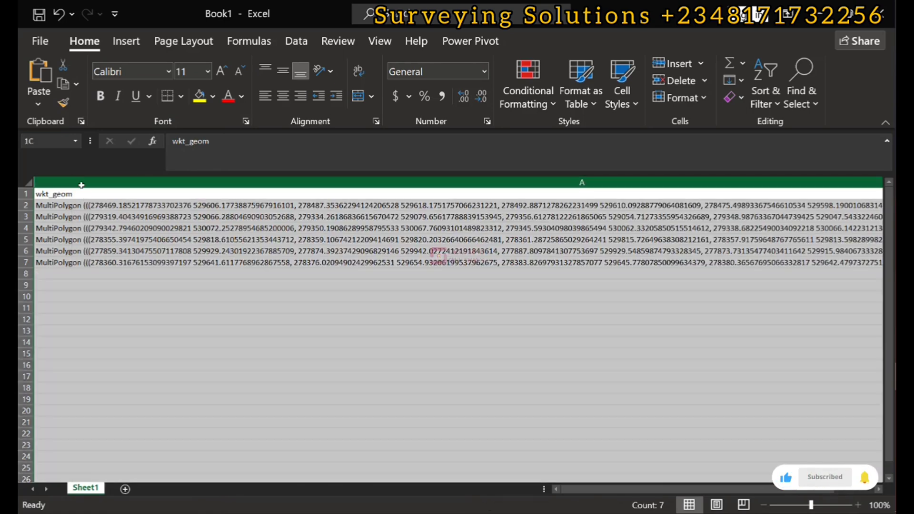
left_click(675, 84)
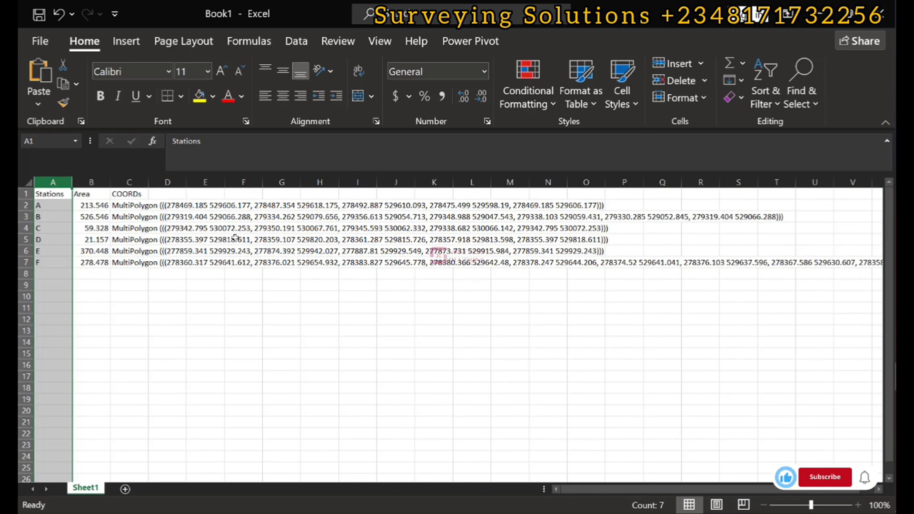
double_click(147, 181)
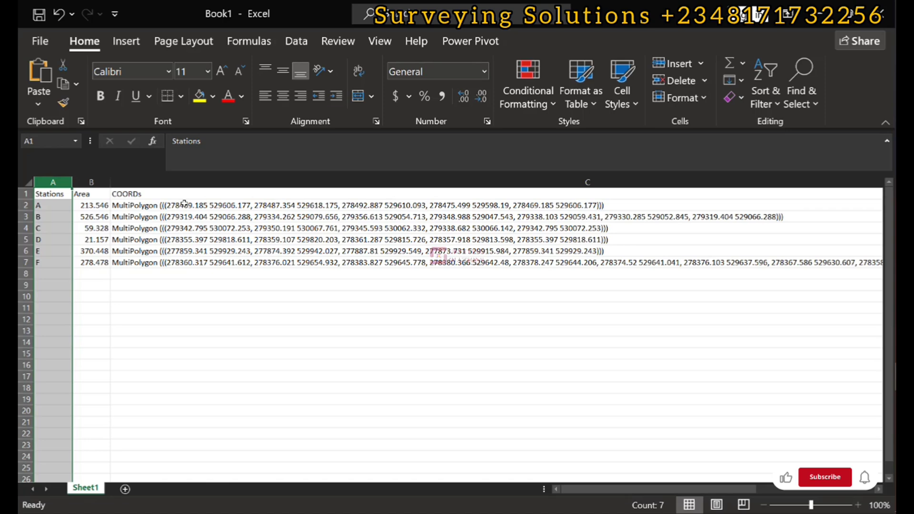
Deselect all six records in the Polygons attribute table and return to the QGIS map
left_click(891, 90)
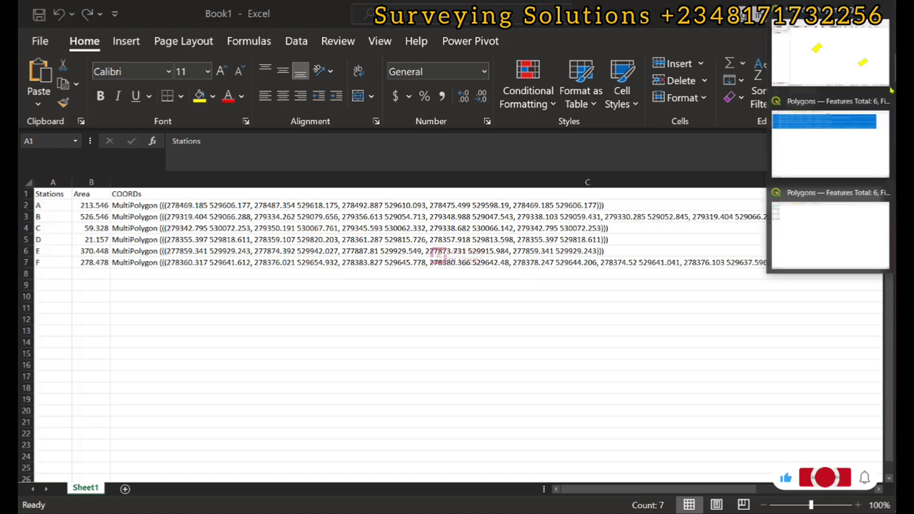
left_click(831, 153)
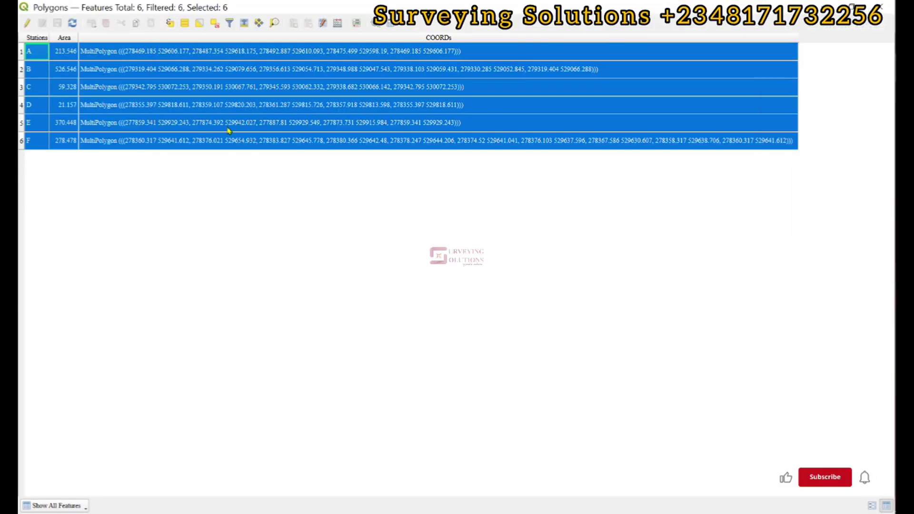
left_click(214, 23)
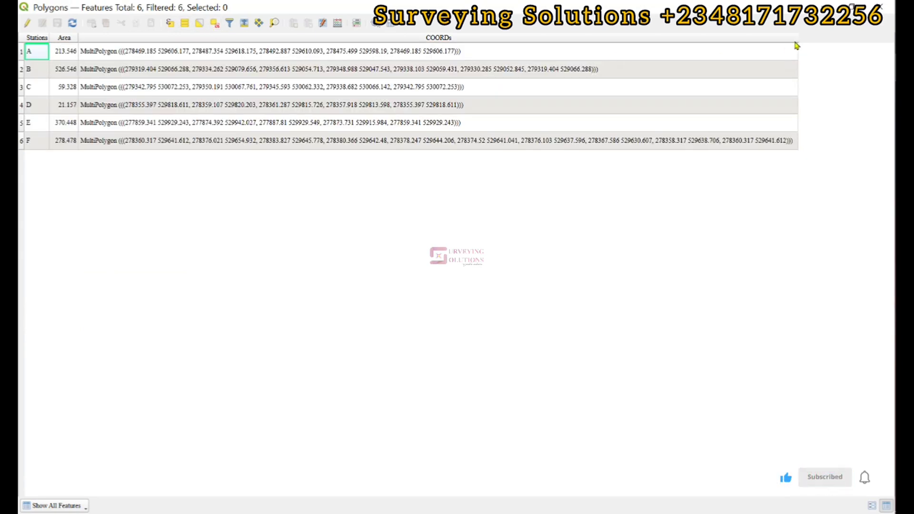
left_click(880, 7)
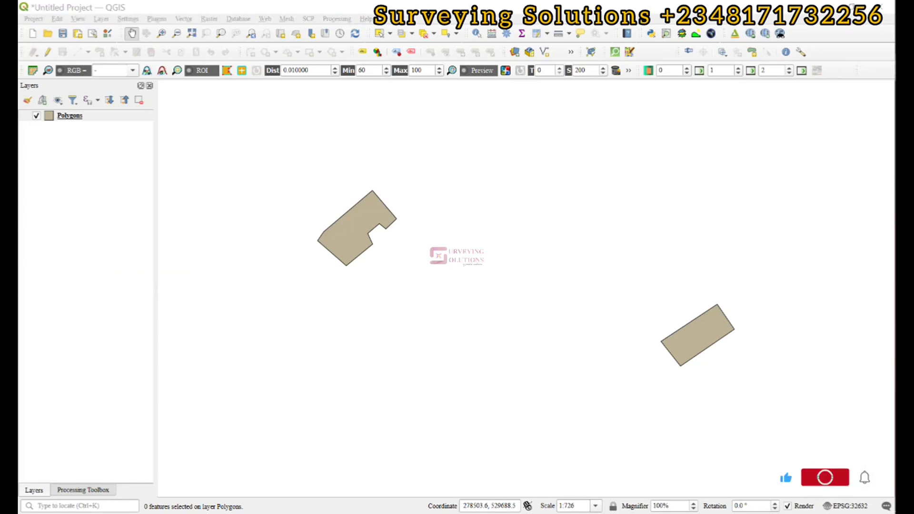
Close and reopen the Polygons attribute table, then autofit COORDs to show full WKT coordinates
left_click(819, 145)
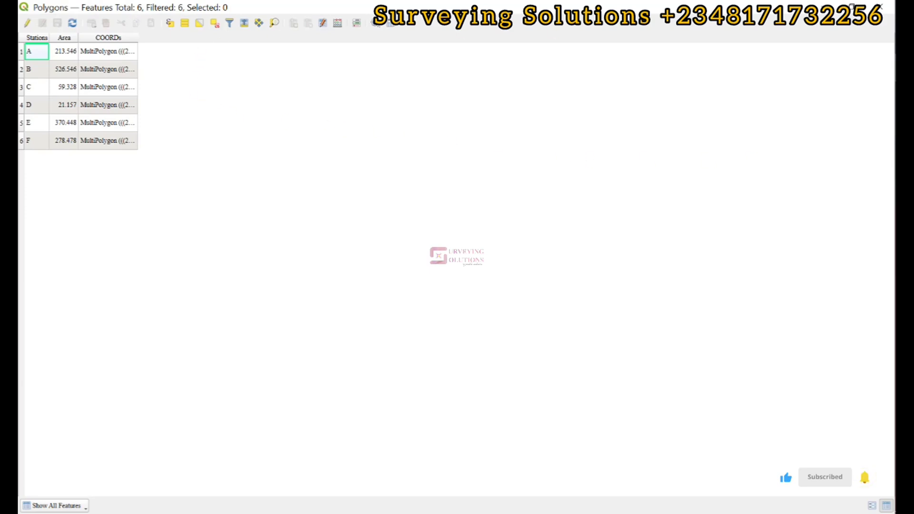
left_click(880, 7)
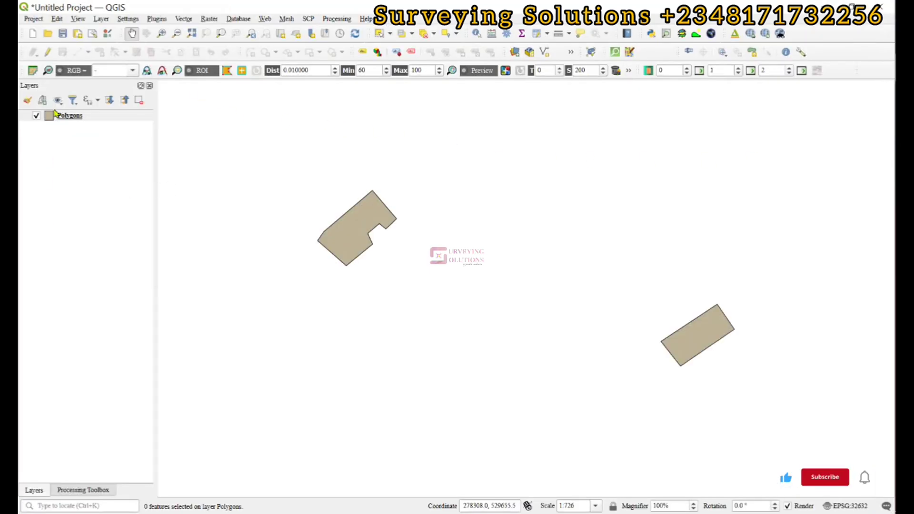
left_click(67, 117)
right_click(67, 117)
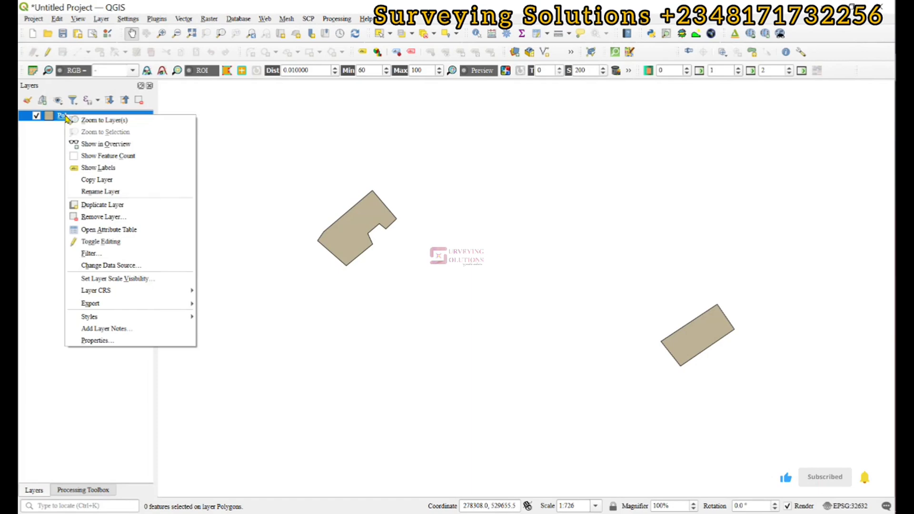
left_click(118, 230)
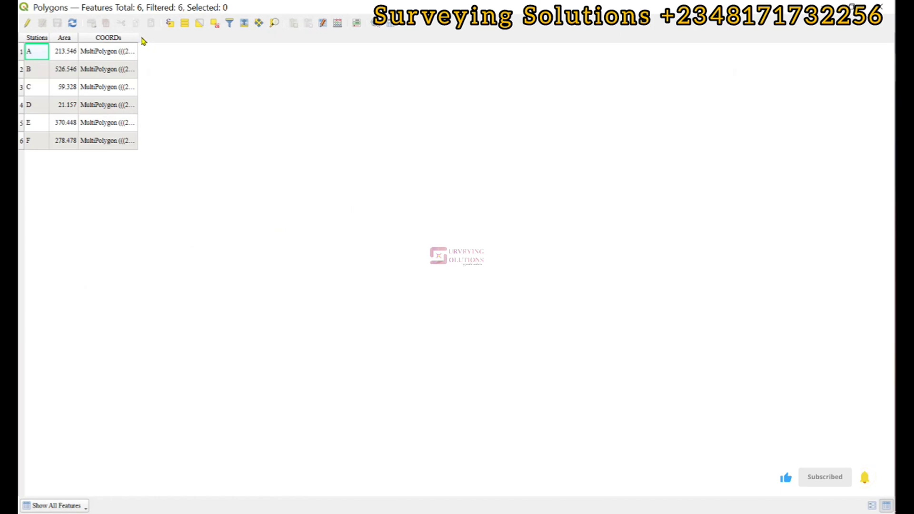
double_click(137, 37)
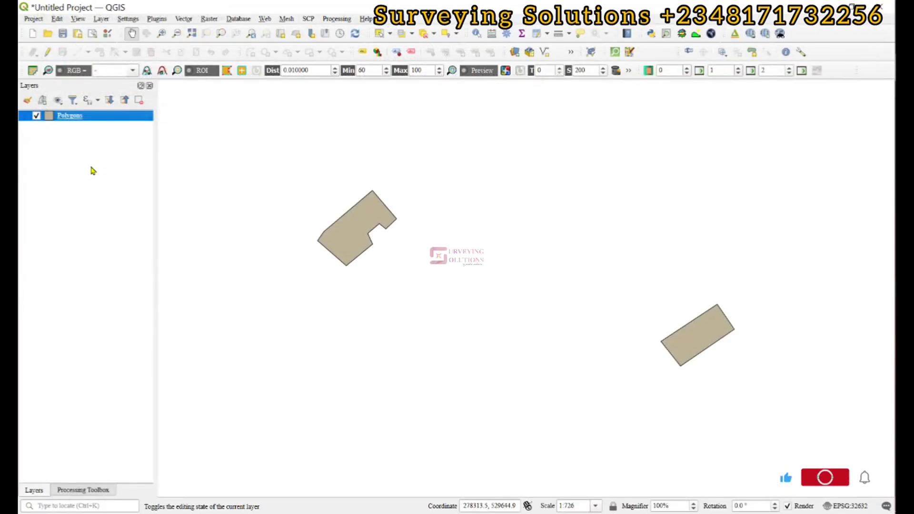
right_click(71, 115)
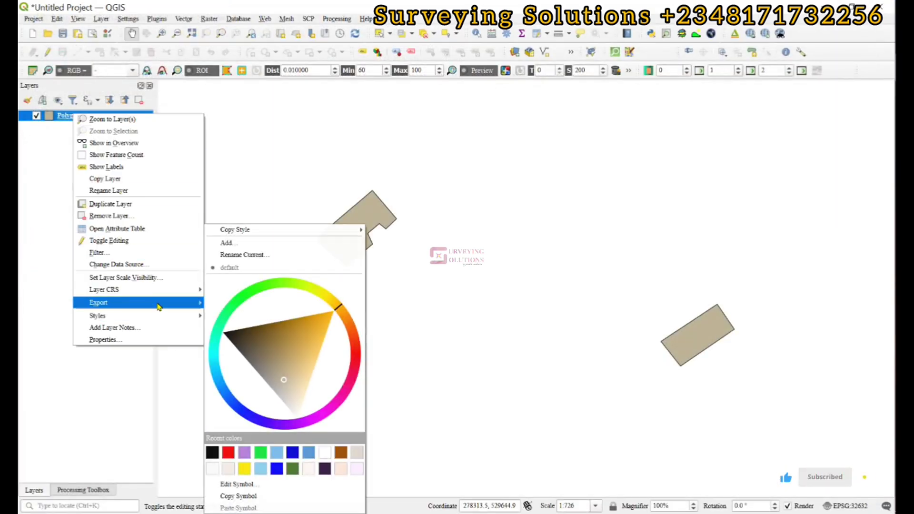
mouse_move(159, 305)
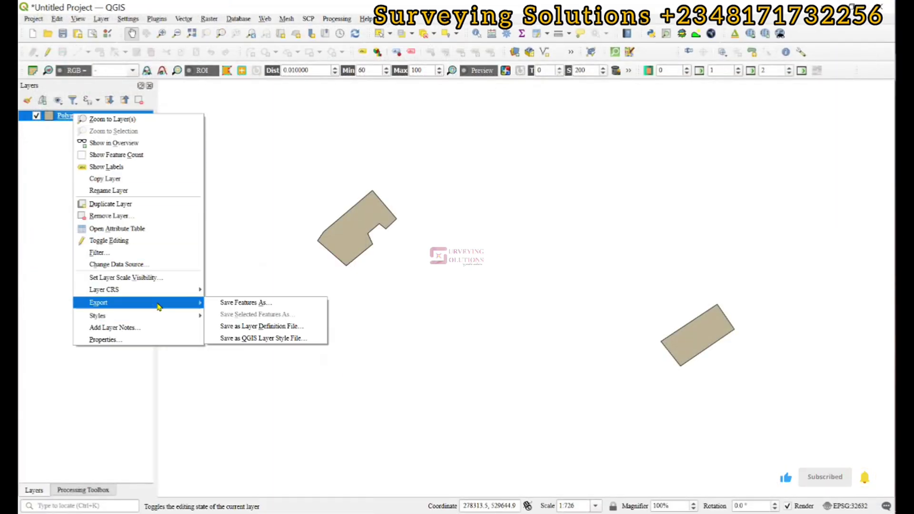
left_click(231, 303)
left_click(256, 54)
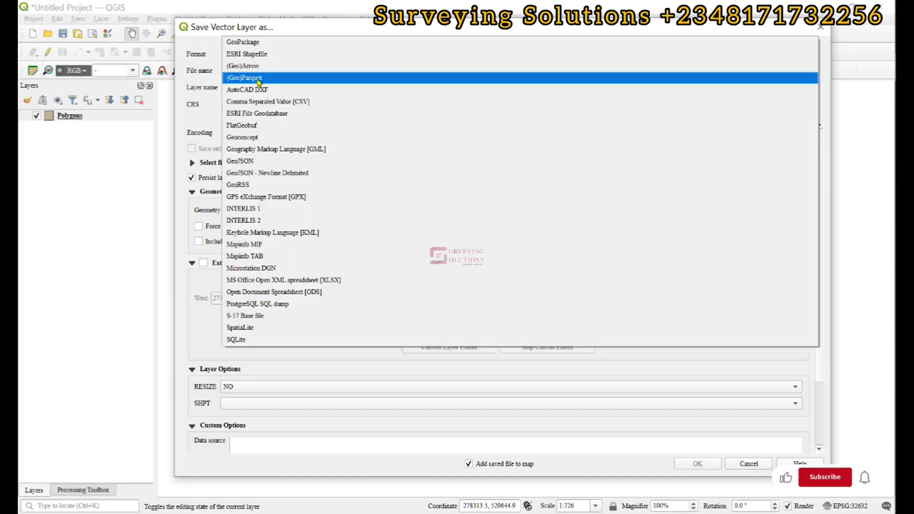
left_click(267, 102)
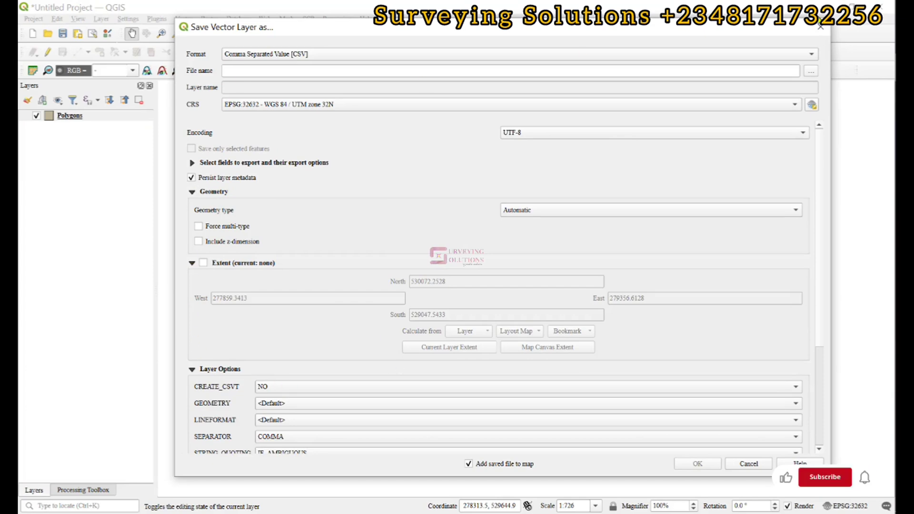
left_click(821, 27)
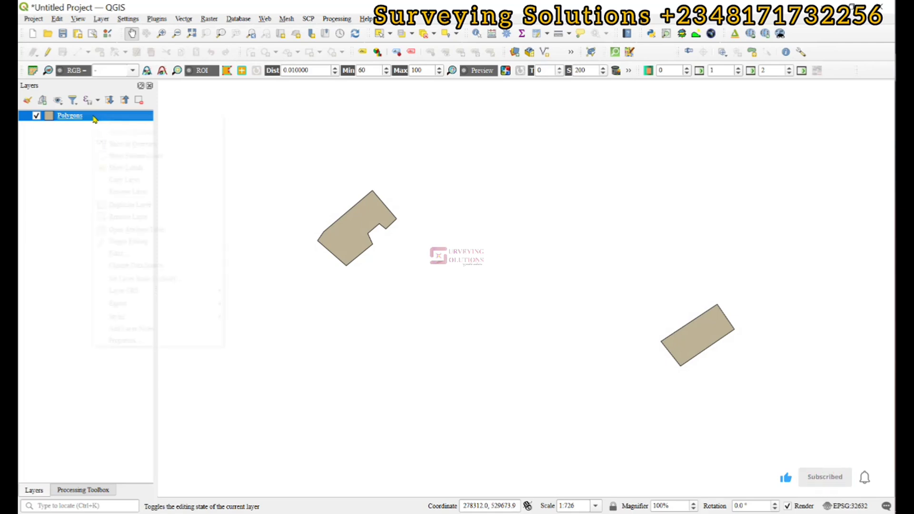
right_click(94, 120)
left_click(151, 232)
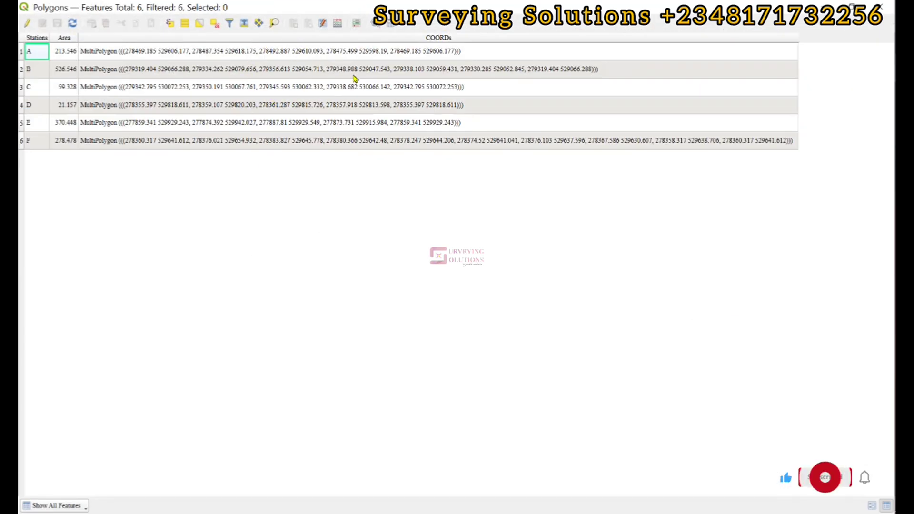
left_click(880, 7)
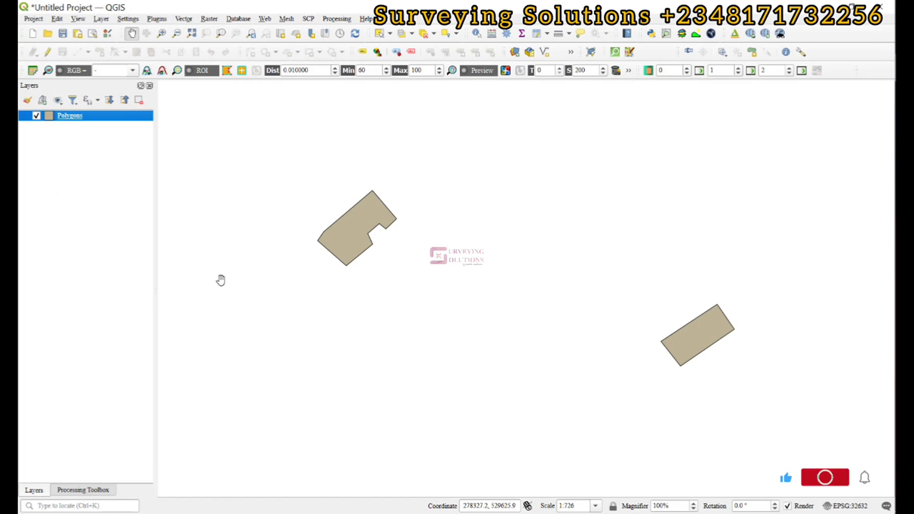
scroll(269, 264, "down", 1)
scroll(271, 262, "up", 1)
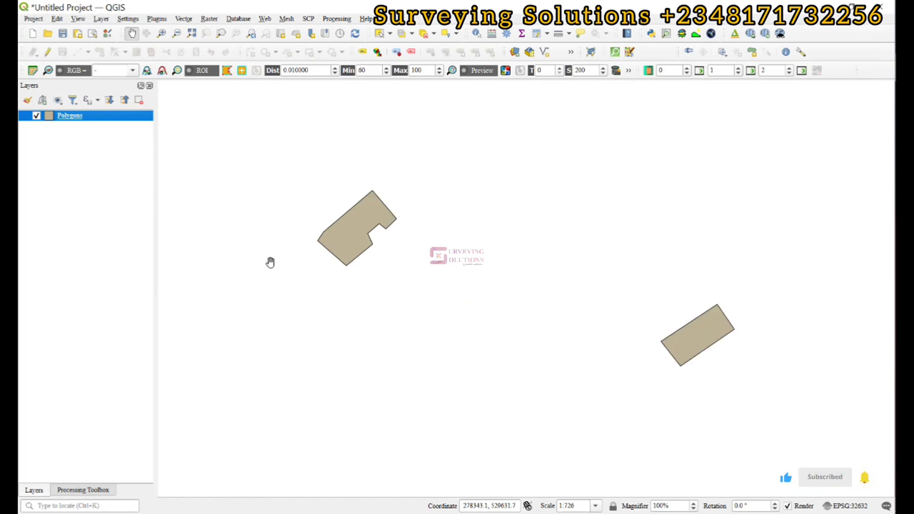